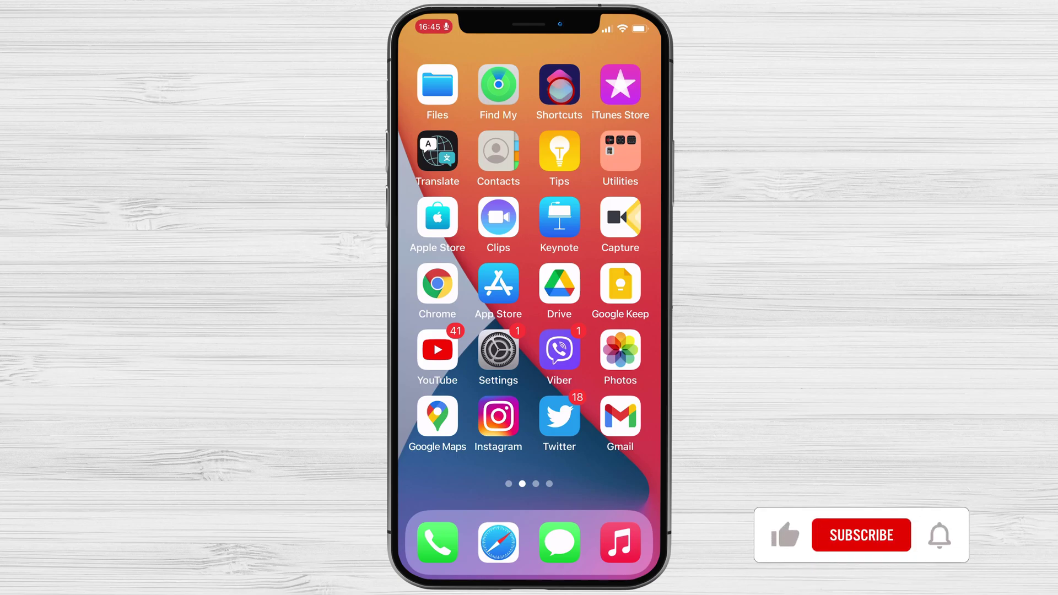
Step: Create a new shortcut in Shortcuts named 'Convert Image Pdf'
{"action": "left_click", "coordinate": [560, 86]}
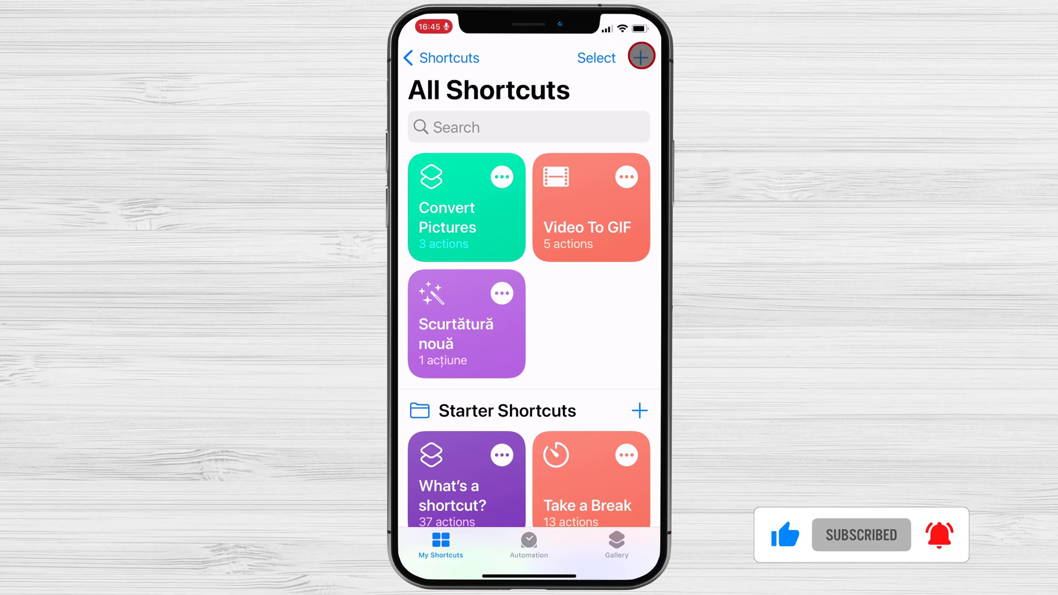
{"action": "left_click", "coordinate": [641, 56]}
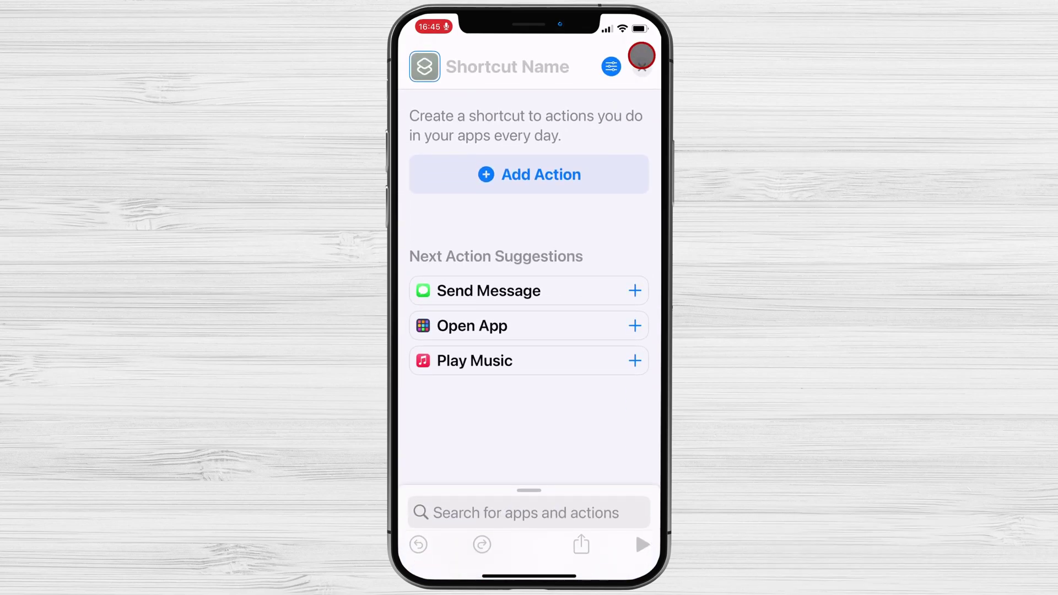
{"action": "left_click", "coordinate": [532, 68]}
{"action": "type", "text": "Convert "}
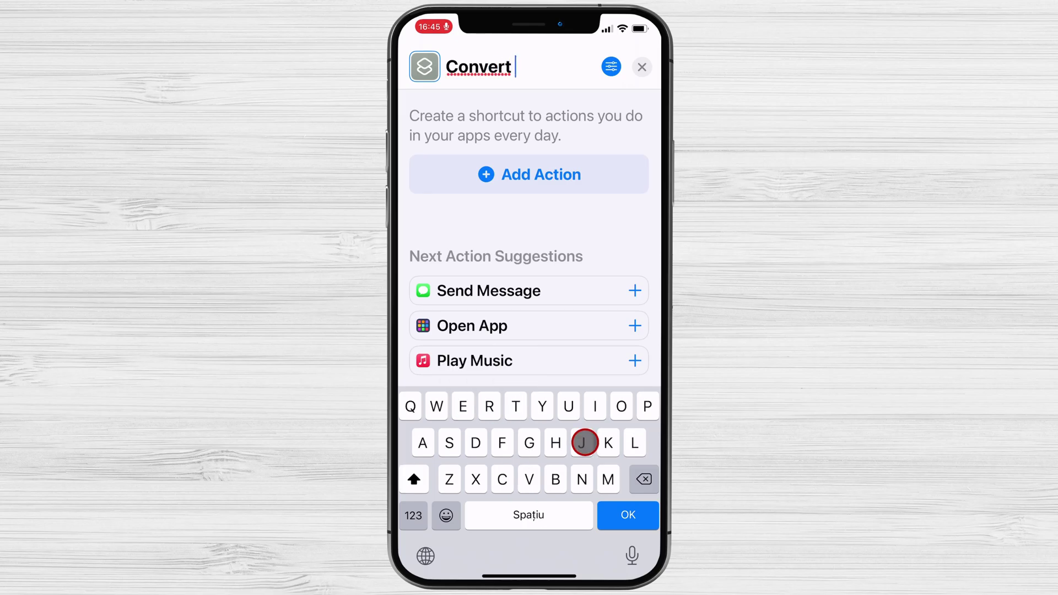
{"action": "type", "text": "Image Pdf"}
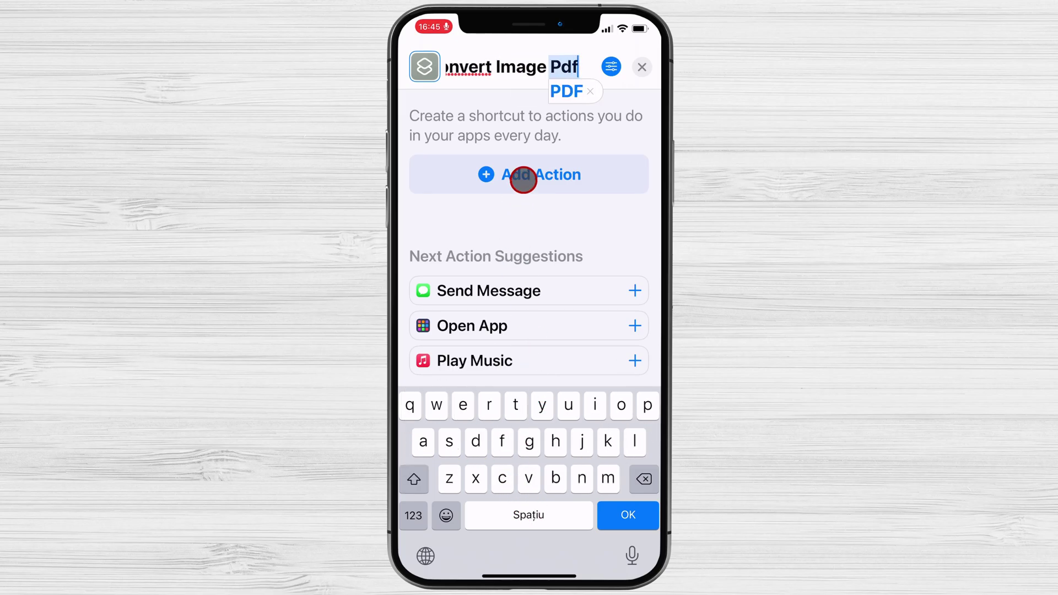
Step: Add a Select Photos action with Select Multiple turned on
{"action": "left_click", "coordinate": [524, 178]}
{"action": "left_click", "coordinate": [523, 72]}
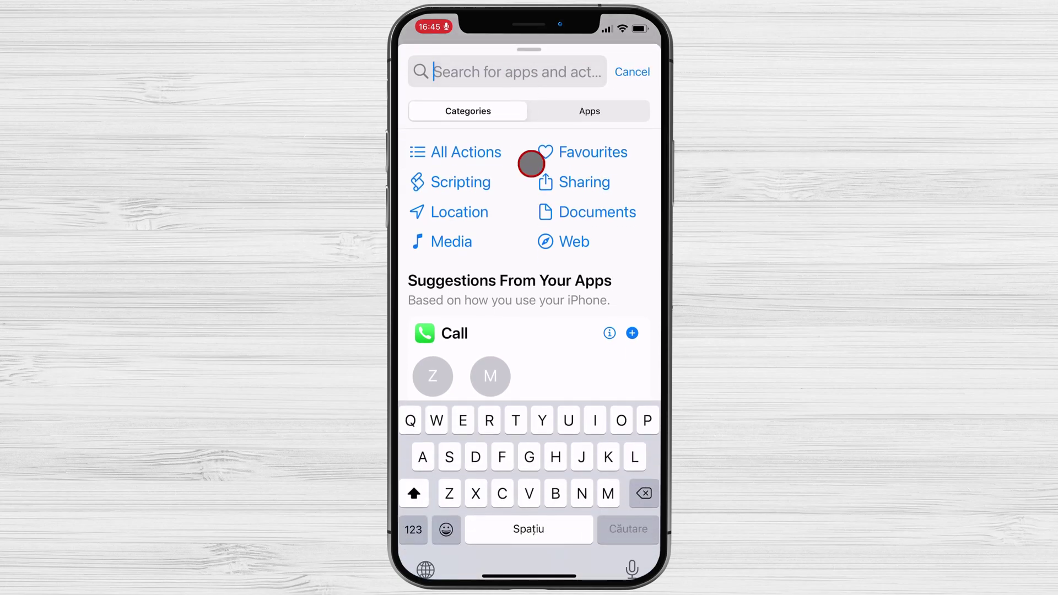
{"action": "type", "text": "Select ph"}
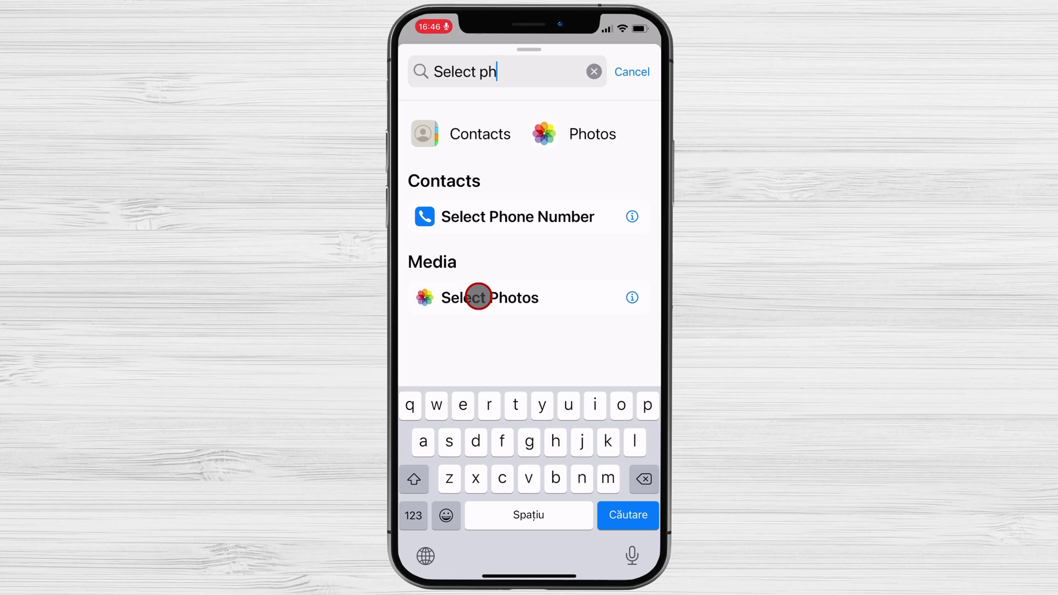
{"action": "left_click", "coordinate": [479, 299]}
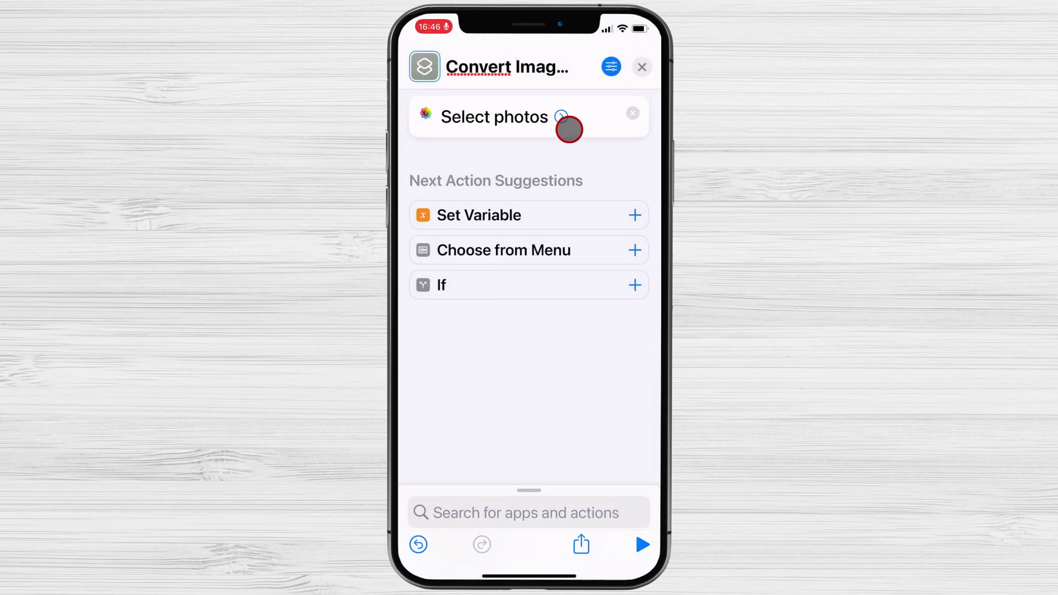
{"action": "left_click", "coordinate": [561, 117]}
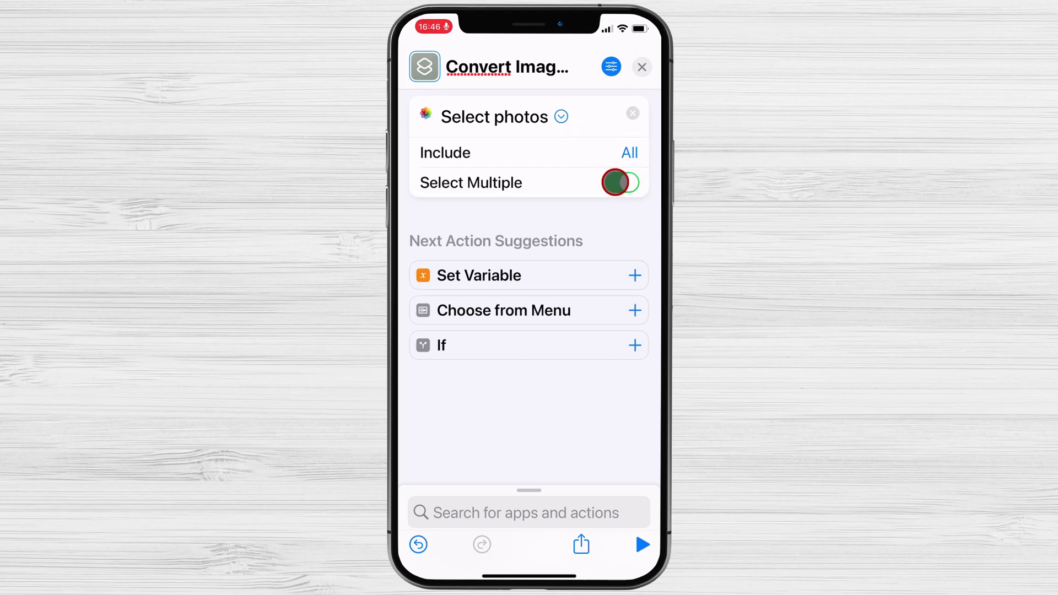
{"action": "left_click", "coordinate": [616, 183]}
{"action": "left_click", "coordinate": [562, 117]}
Step: Add Make PDF and then Share actions after Select Photos
{"action": "left_click", "coordinate": [542, 513]}
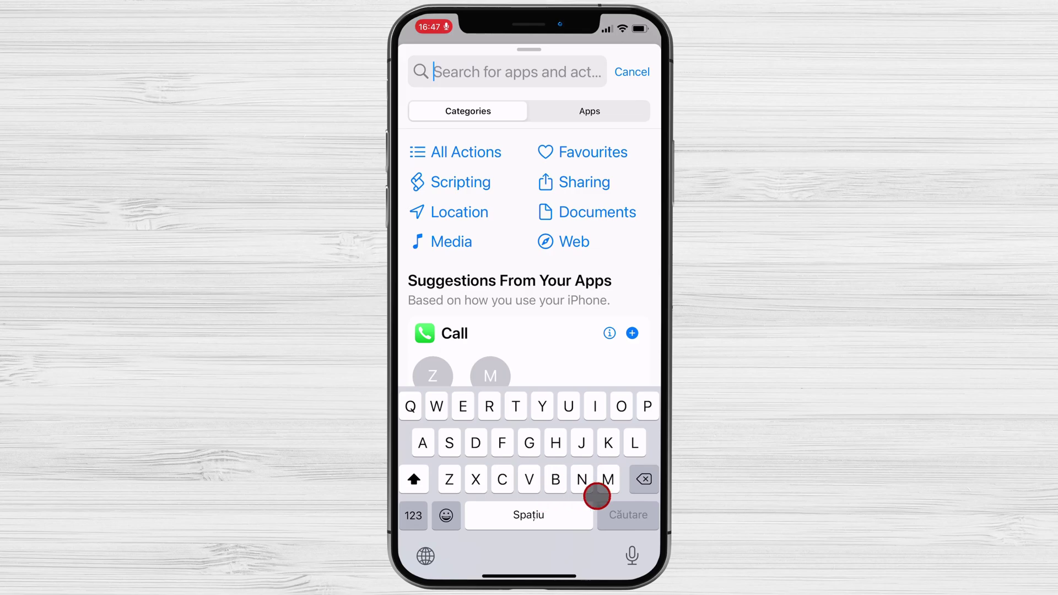
{"action": "type", "text": "Make pdf"}
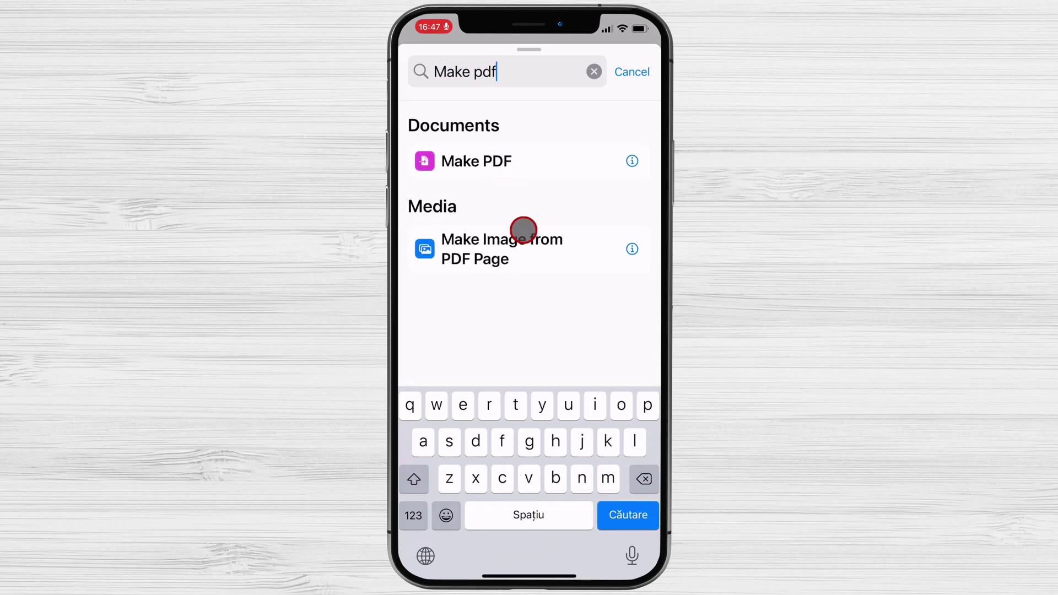
{"action": "left_click", "coordinate": [496, 161]}
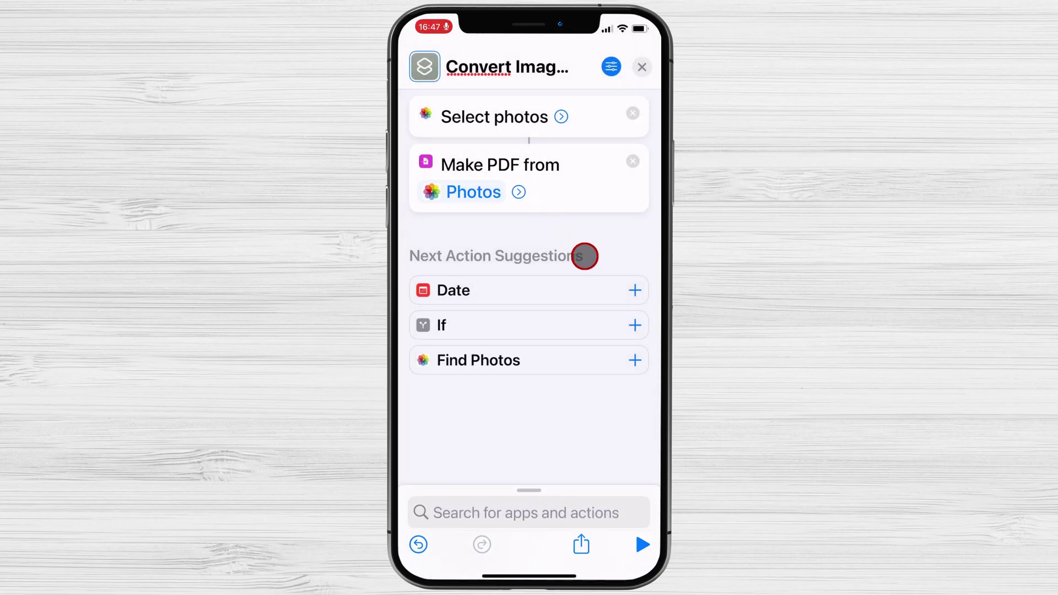
{"action": "left_click", "coordinate": [474, 513]}
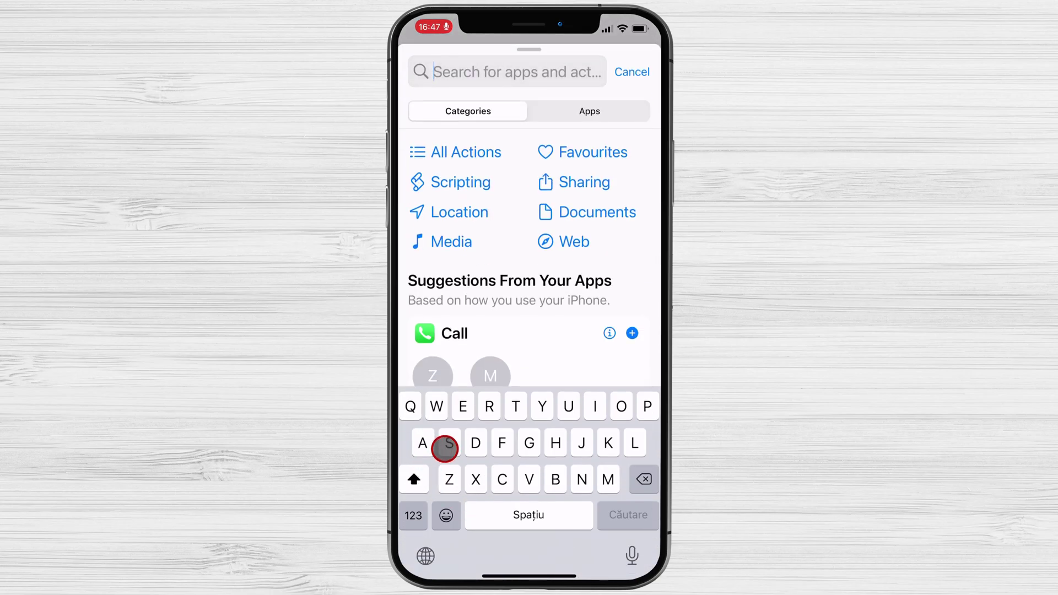
{"action": "type", "text": "Share"}
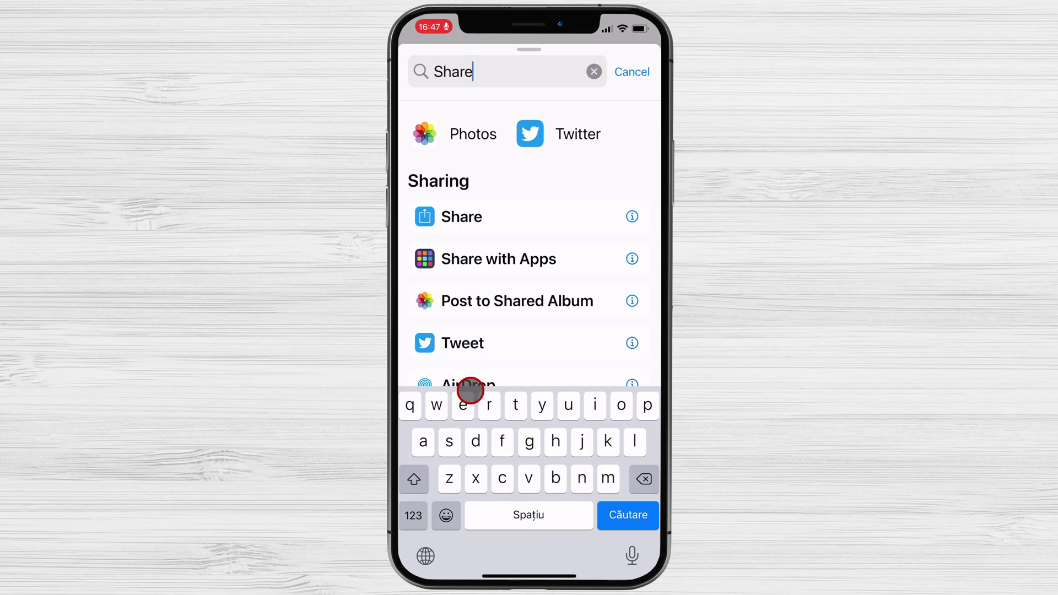
{"action": "left_click", "coordinate": [496, 217]}
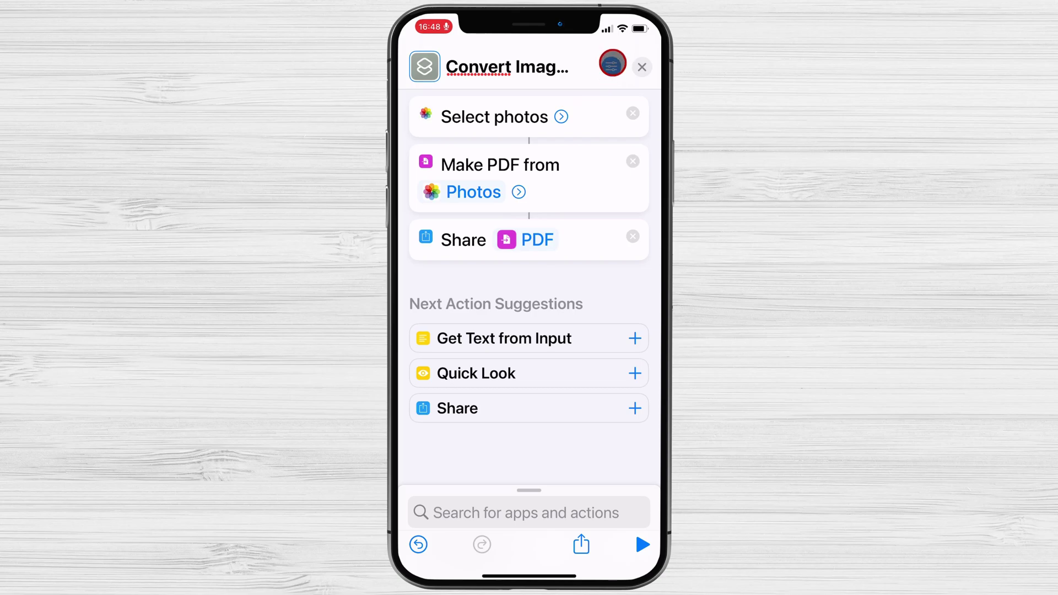
Step: Add the Convert Image PDF shortcut to the Home Screen from its details settings
{"action": "left_click", "coordinate": [613, 65]}
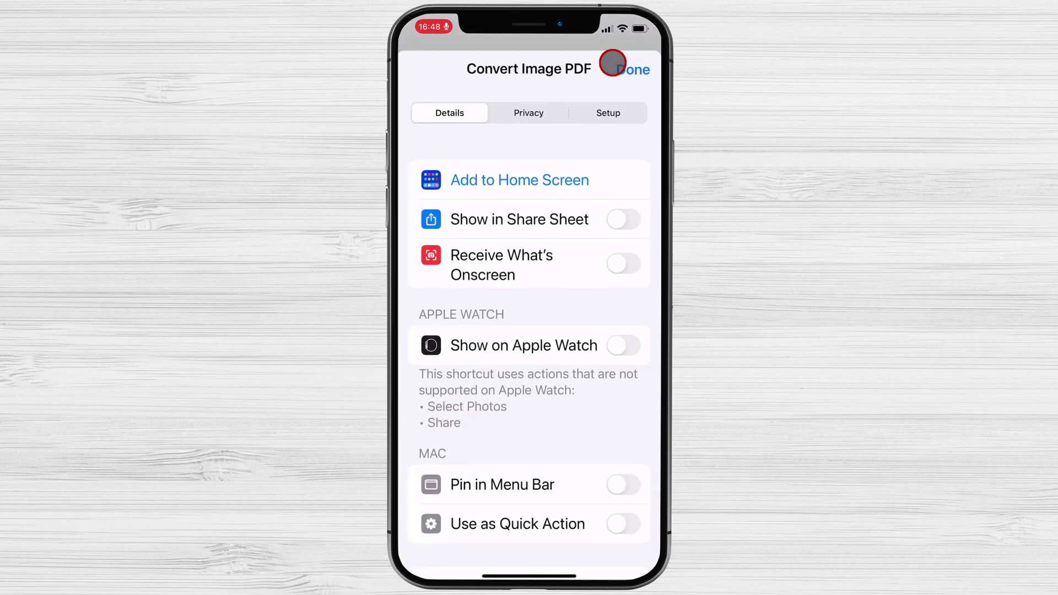
{"action": "left_click", "coordinate": [537, 180]}
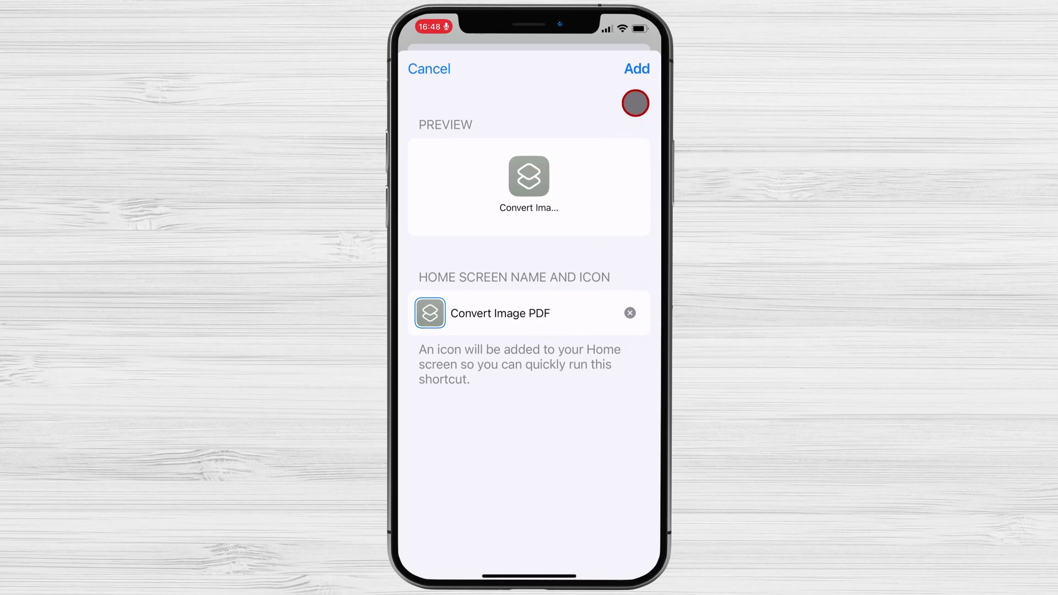
{"action": "left_click", "coordinate": [646, 66]}
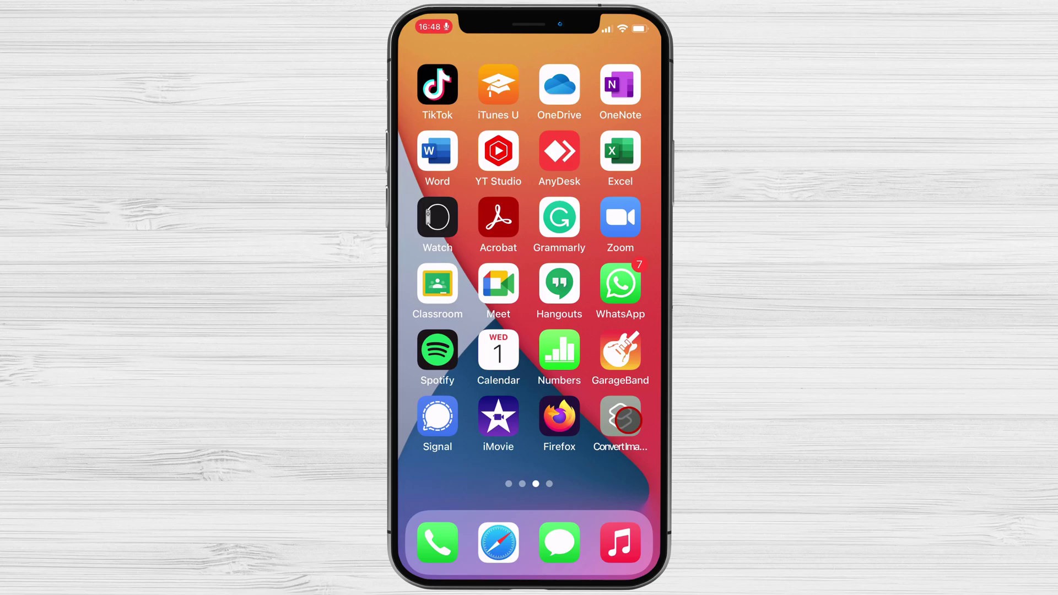
Step: Run the shortcut and choose the mouse, green pin, keyboard and phone photos
{"action": "left_click", "coordinate": [624, 419]}
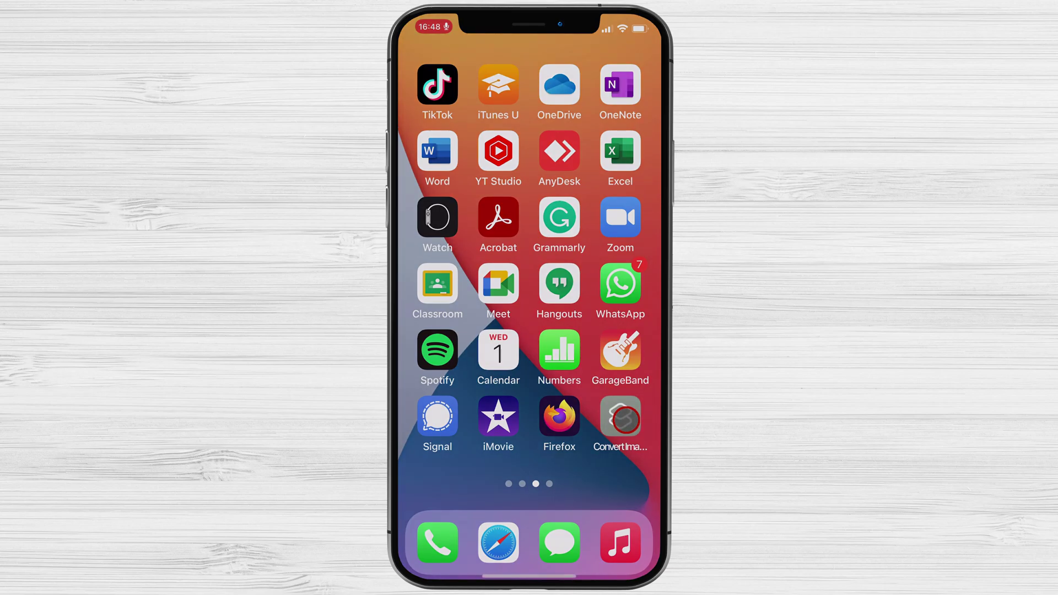
{"action": "left_click", "coordinate": [447, 182]}
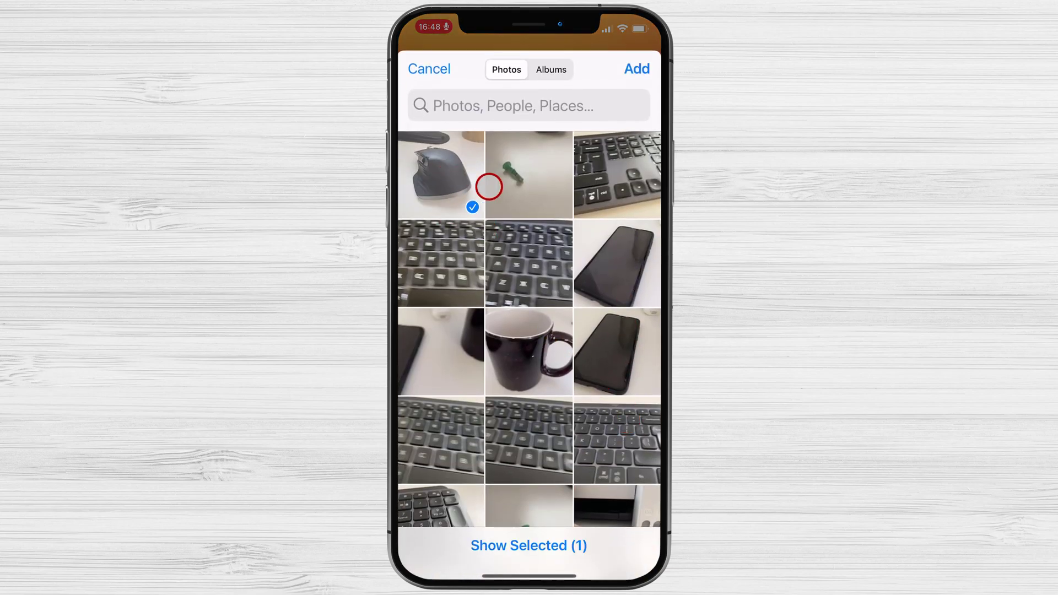
{"action": "left_click", "coordinate": [538, 182]}
{"action": "left_click", "coordinate": [619, 174]}
{"action": "left_click", "coordinate": [619, 248]}
{"action": "left_click", "coordinate": [550, 255]}
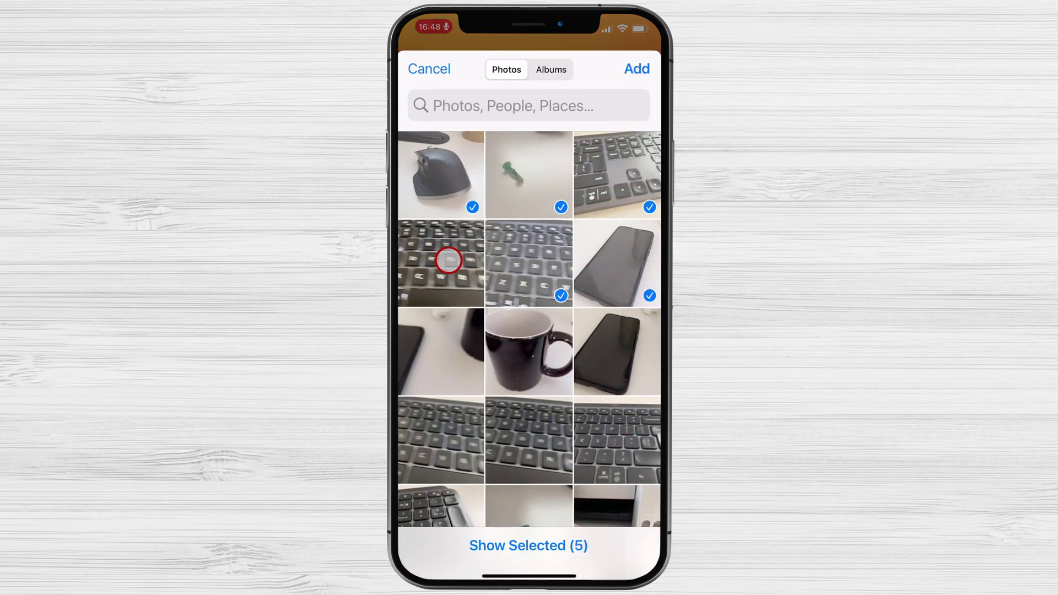
{"action": "left_click", "coordinate": [450, 261]}
{"action": "left_click", "coordinate": [643, 66]}
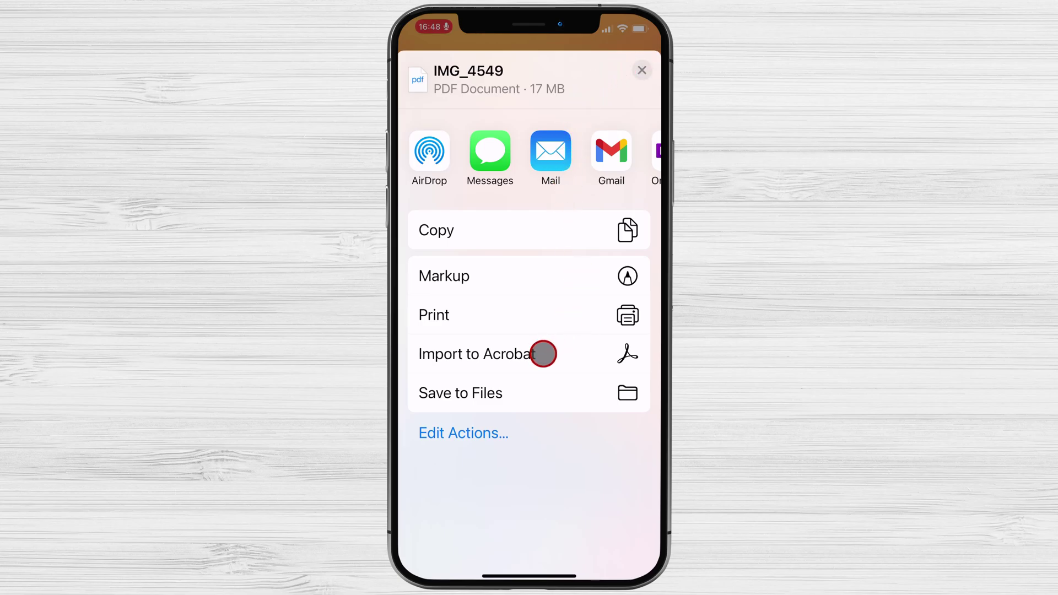
Step: Import the IMG_4549 PDF into Acrobat, dismiss the sign-in and notice, and browse its pages
{"action": "left_click", "coordinate": [543, 353]}
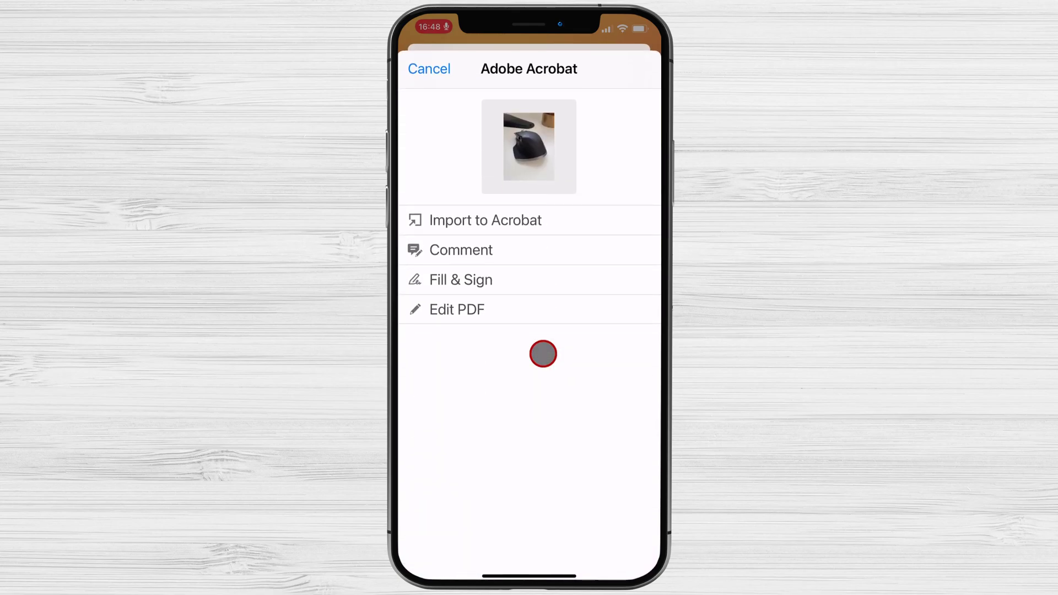
{"action": "left_click", "coordinate": [544, 220]}
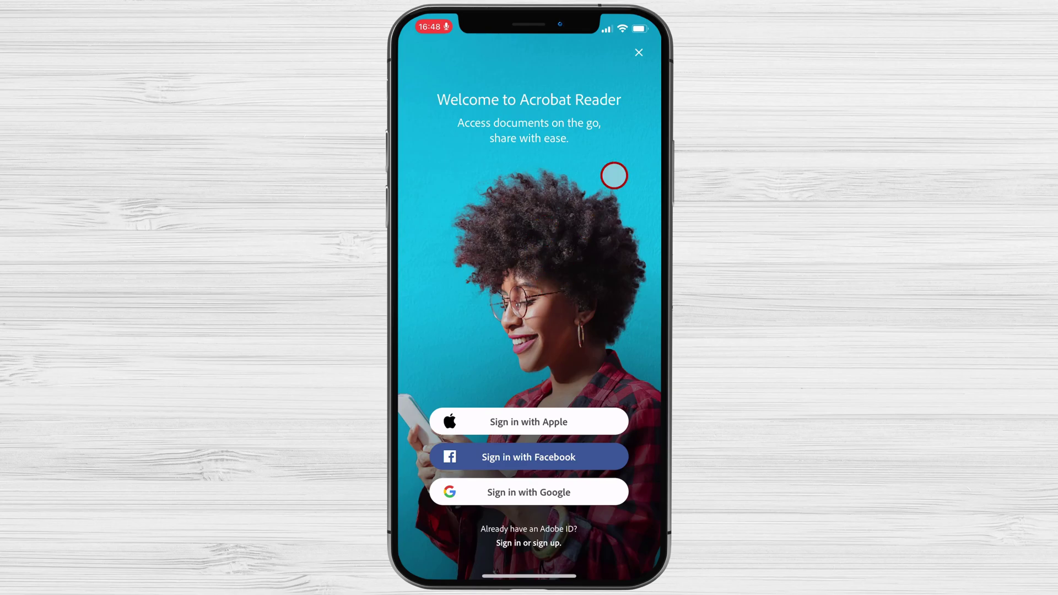
{"action": "left_click", "coordinate": [638, 52]}
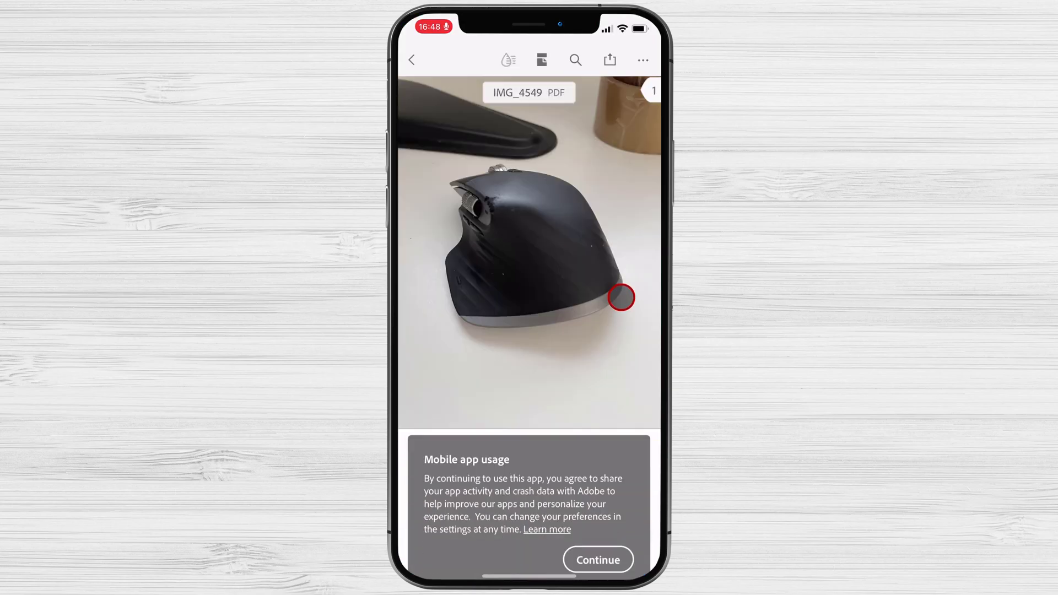
{"action": "left_click", "coordinate": [605, 530]}
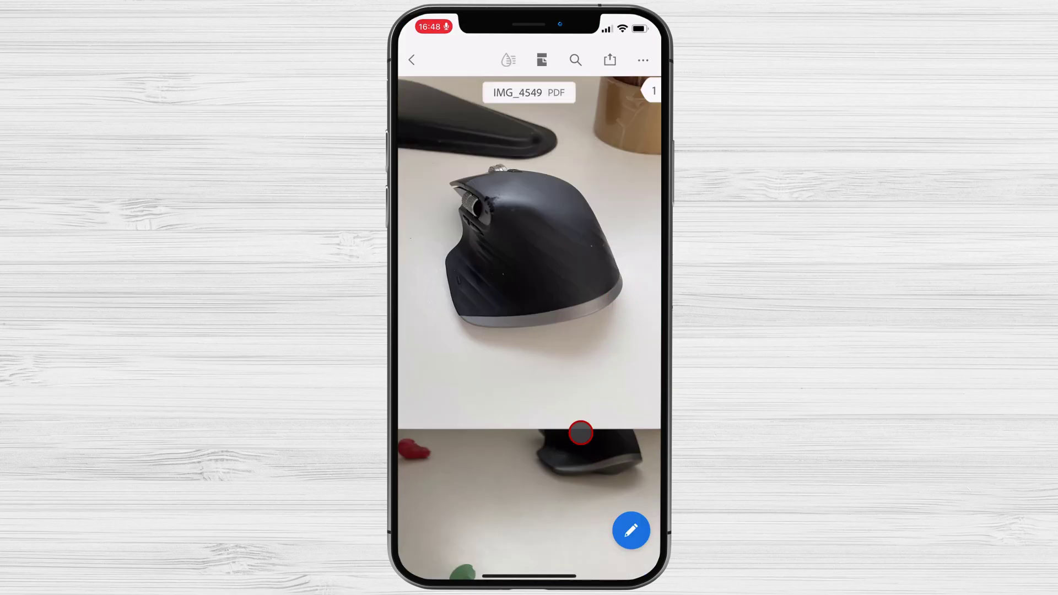
{"action": "left_click_drag", "start_coordinate": [570, 365], "coordinate": [573, 349]}
{"action": "scroll", "coordinate": [573, 348], "scroll_direction": "down", "scroll_amount": 5}
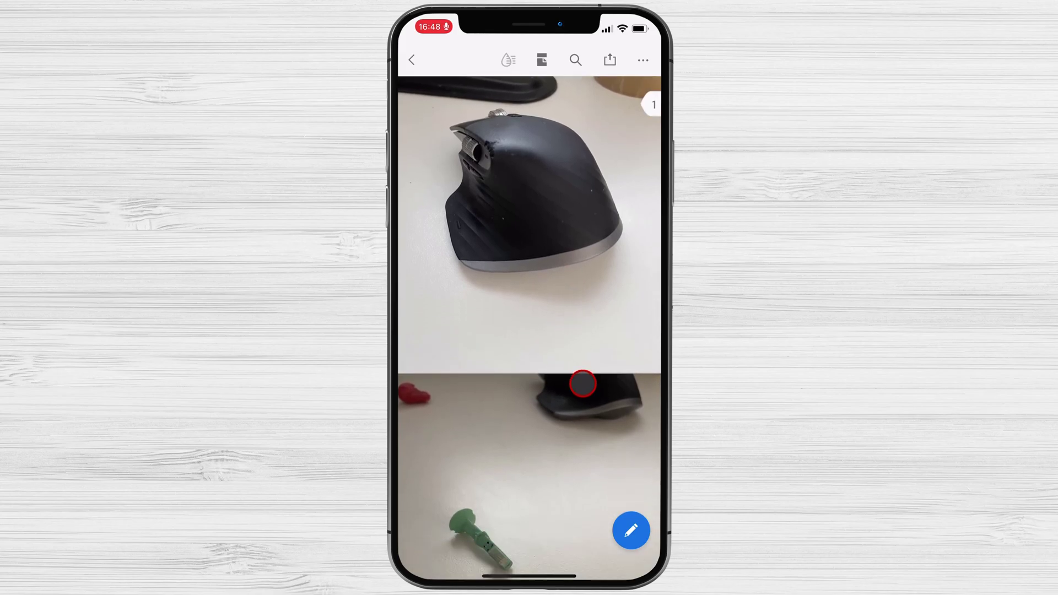
{"action": "scroll", "coordinate": [577, 399], "scroll_direction": "down", "scroll_amount": 10}
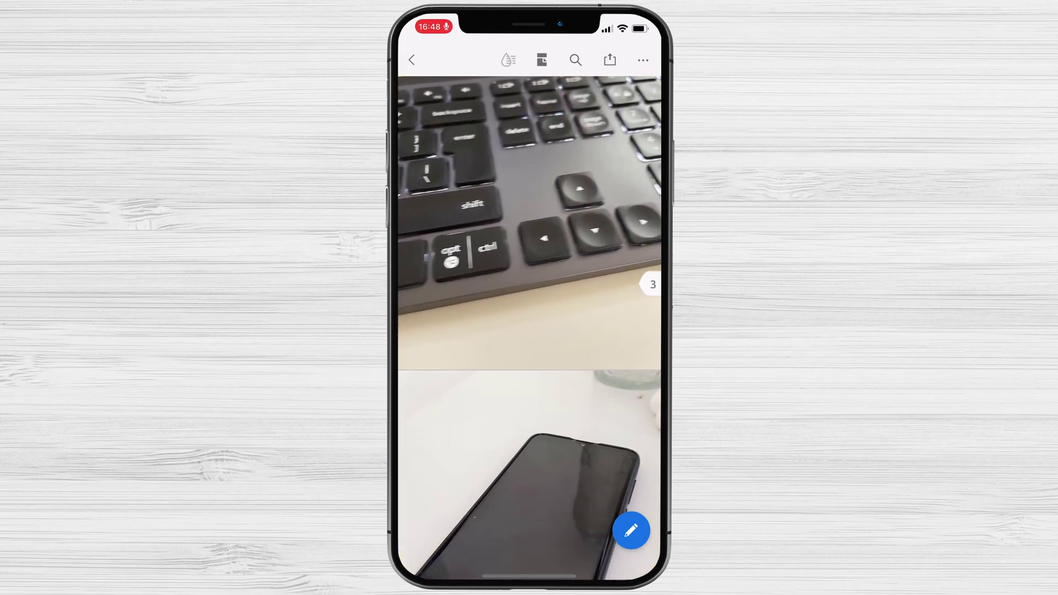
{"action": "scroll", "coordinate": [578, 399], "scroll_direction": "up", "scroll_amount": 2}
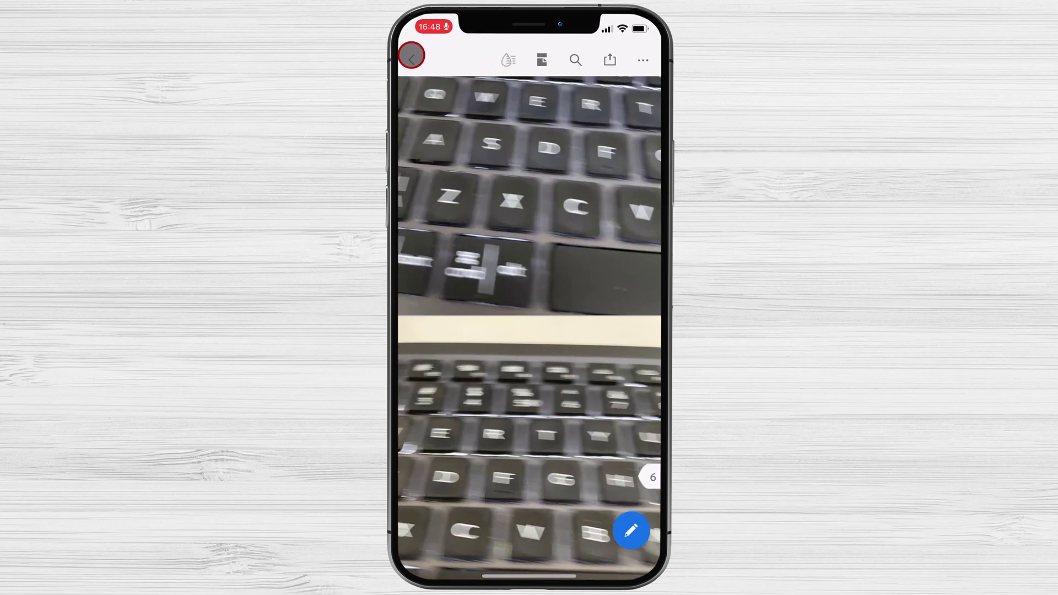
Step: Close IMG_4549 and return to Acrobat's On this iPhone file list
{"action": "left_click", "coordinate": [413, 61]}
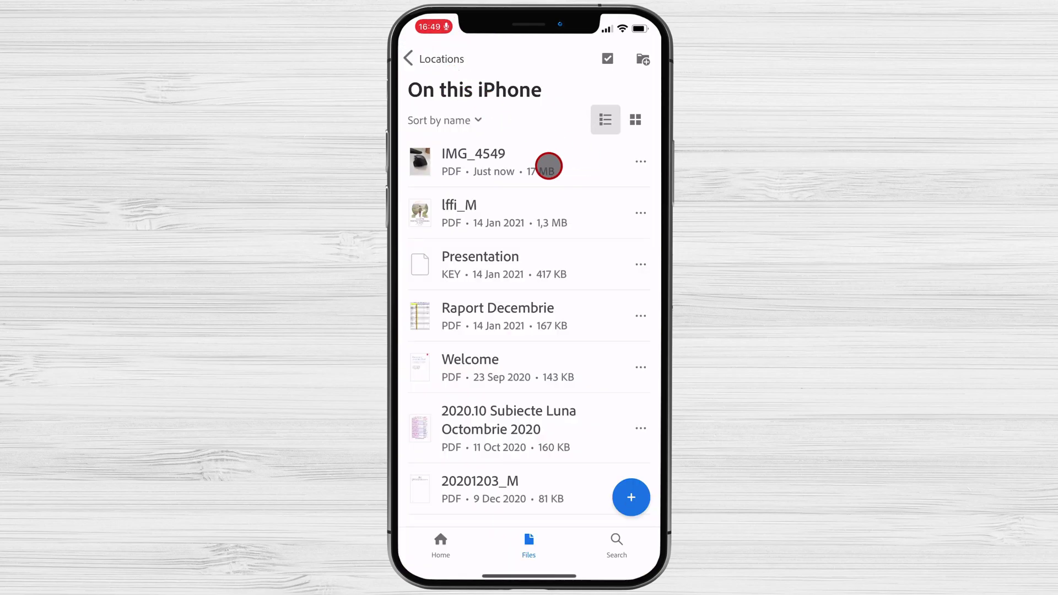